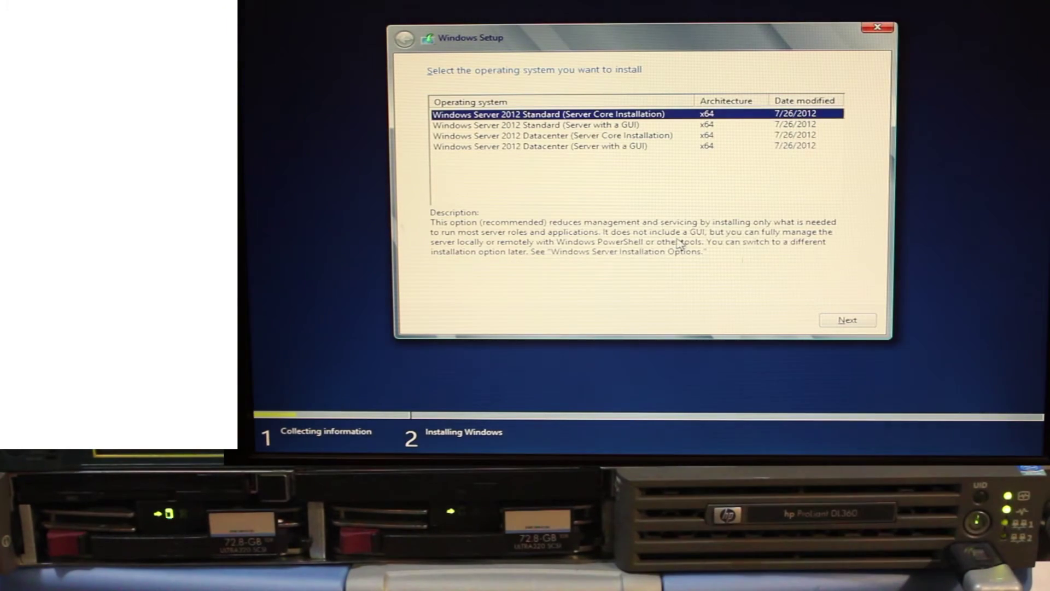
Select the 'Windows Server 2012 Standard (Server with a GUI)' edition and accept the license terms.
{"action": "left_click", "coordinate": [621, 125]}
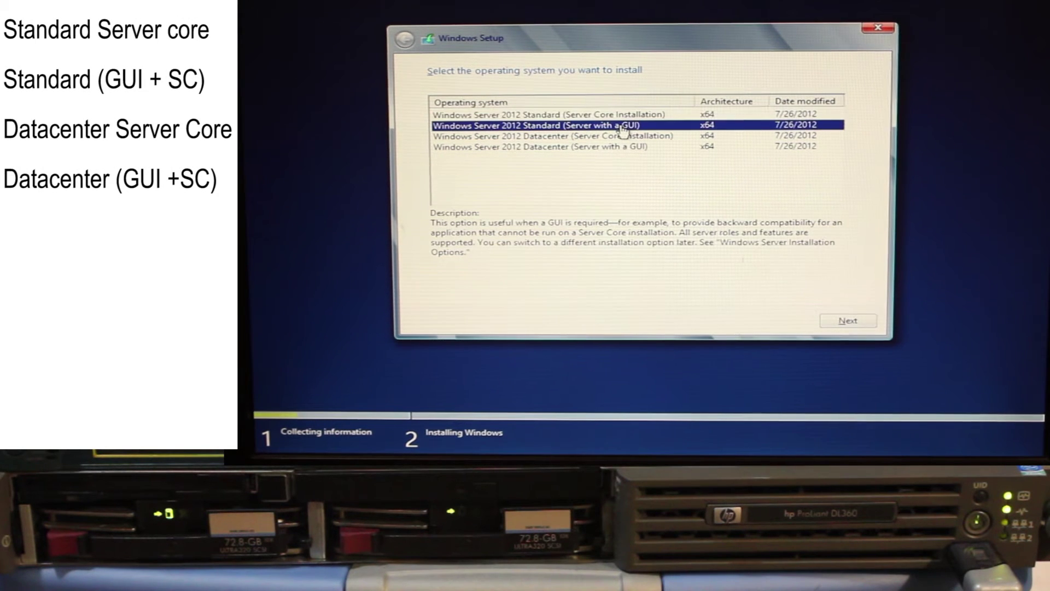
{"action": "left_click", "coordinate": [848, 320]}
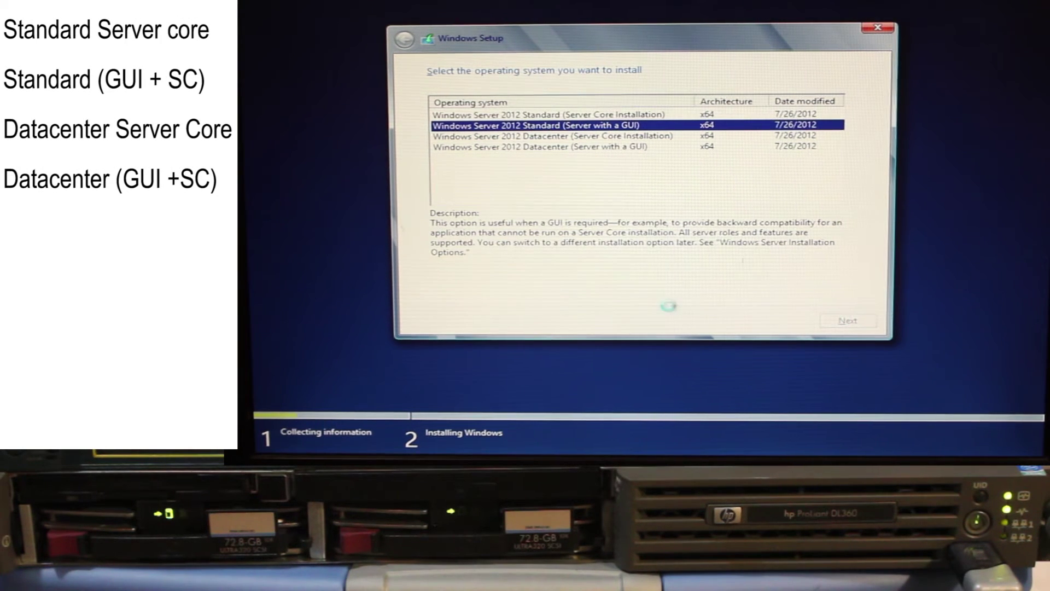
{"action": "left_click", "coordinate": [436, 290]}
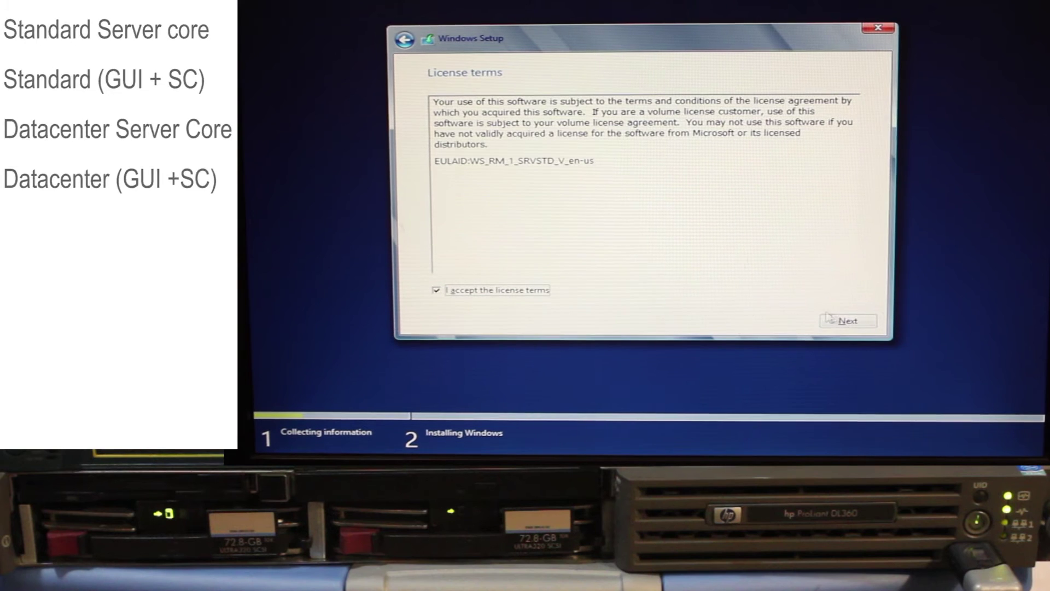
{"action": "left_click", "coordinate": [848, 321]}
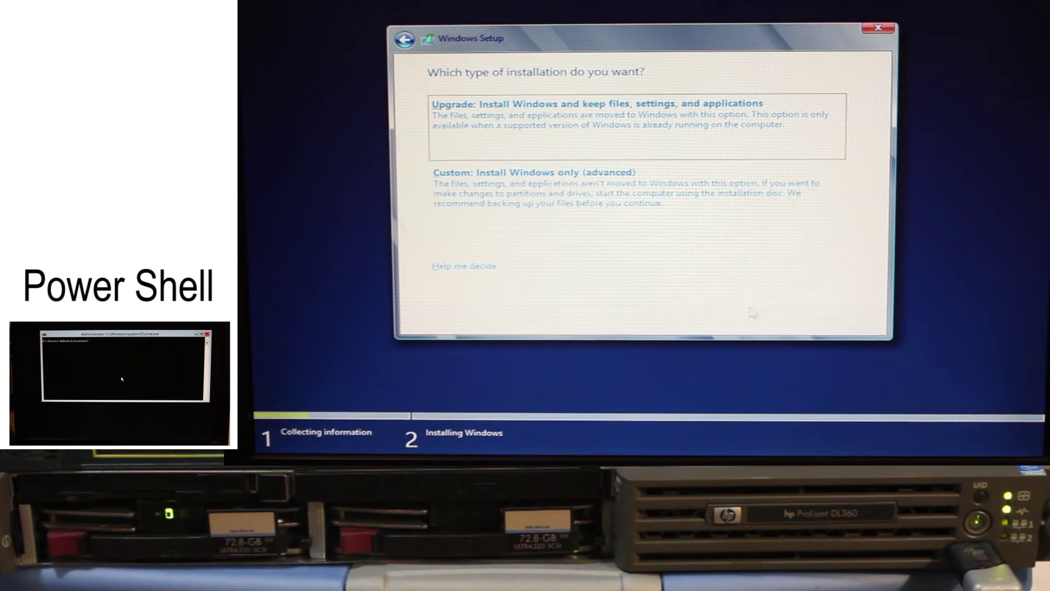
Choose a custom Windows-only install and delete both existing Drive 0 partitions.
{"action": "left_click", "coordinate": [575, 215]}
{"action": "left_click", "coordinate": [599, 128]}
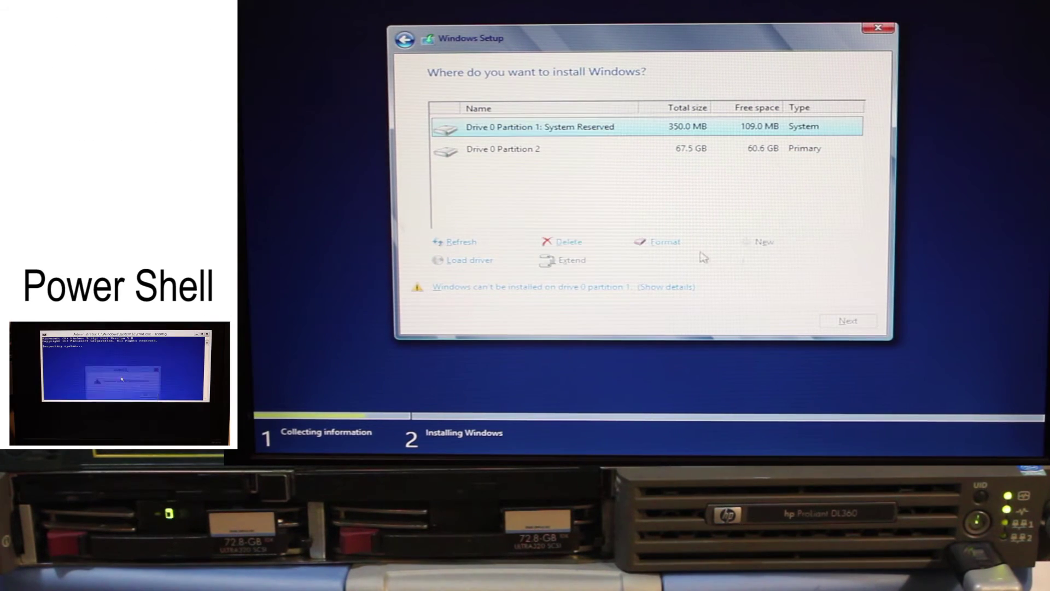
{"action": "left_click", "coordinate": [563, 242]}
{"action": "left_click", "coordinate": [689, 274]}
{"action": "left_click", "coordinate": [593, 153]}
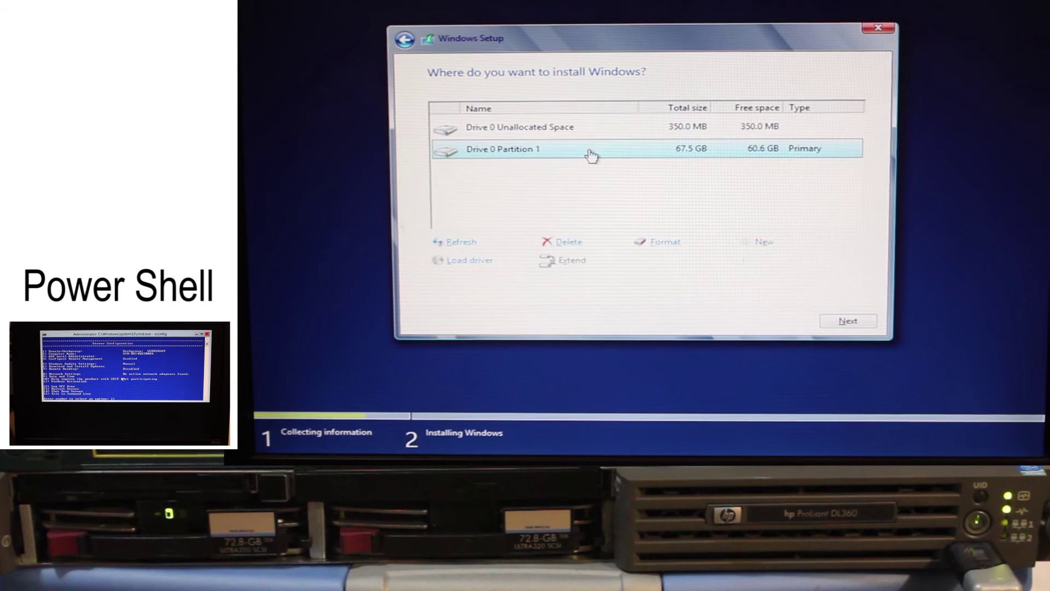
{"action": "left_click", "coordinate": [562, 241]}
{"action": "left_click", "coordinate": [739, 284]}
Create a new partition in the unallocated space and start installing Windows on it.
{"action": "left_click", "coordinate": [763, 242]}
{"action": "left_click", "coordinate": [764, 279]}
{"action": "left_click", "coordinate": [736, 264]}
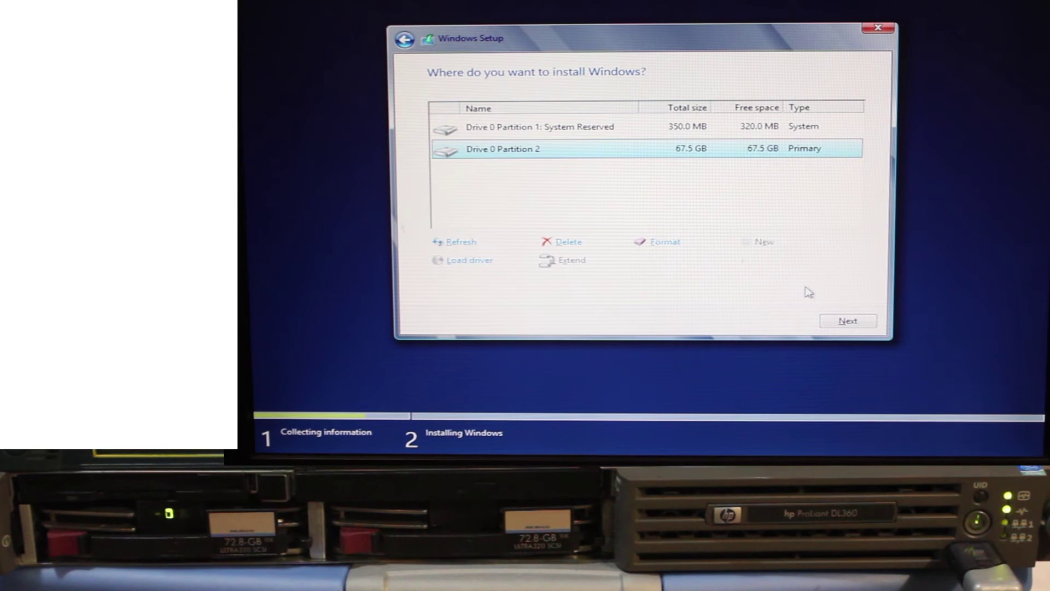
{"action": "left_click", "coordinate": [848, 322]}
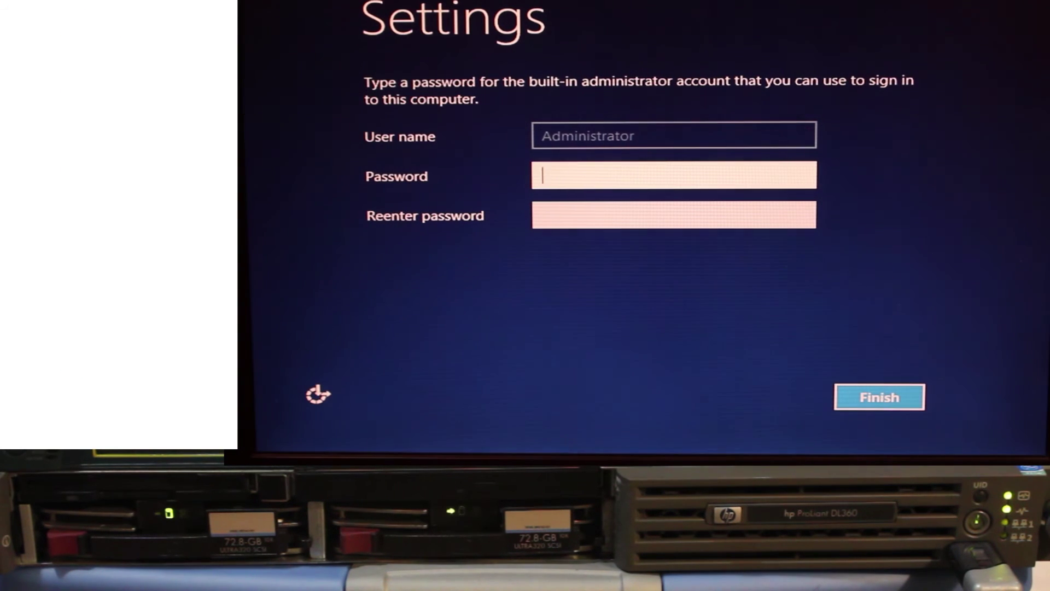
{"action": "type", "text": "•••••"}
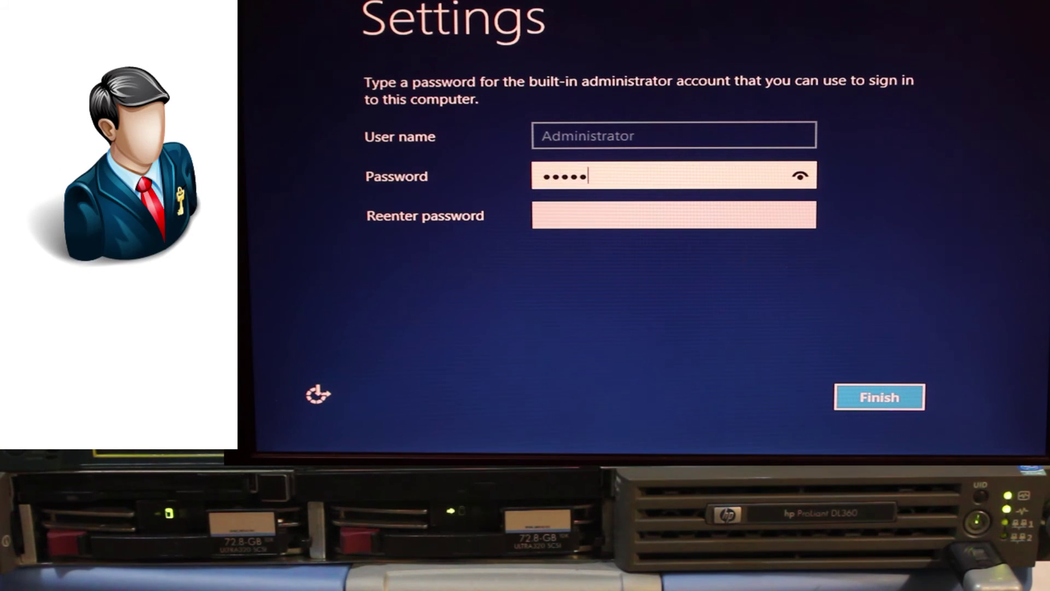
{"action": "type", "text": "•••"}
Enter and confirm the built-in Administrator password, then finish setup.
{"action": "key", "text": "Tab"}
{"action": "type", "text": "•••"}
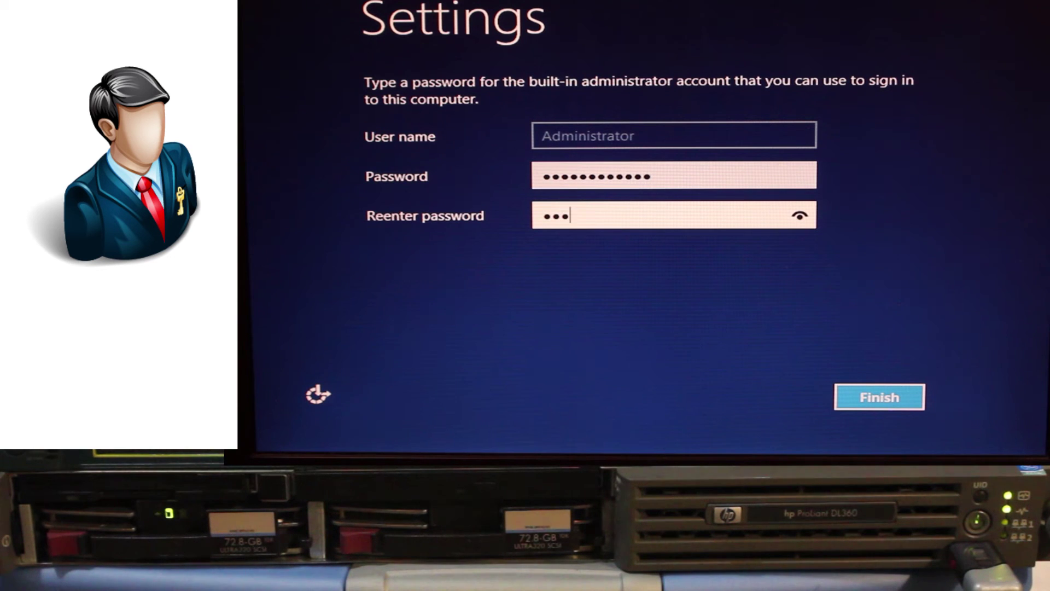
{"action": "type", "text": "••"}
{"action": "key", "text": "Return"}
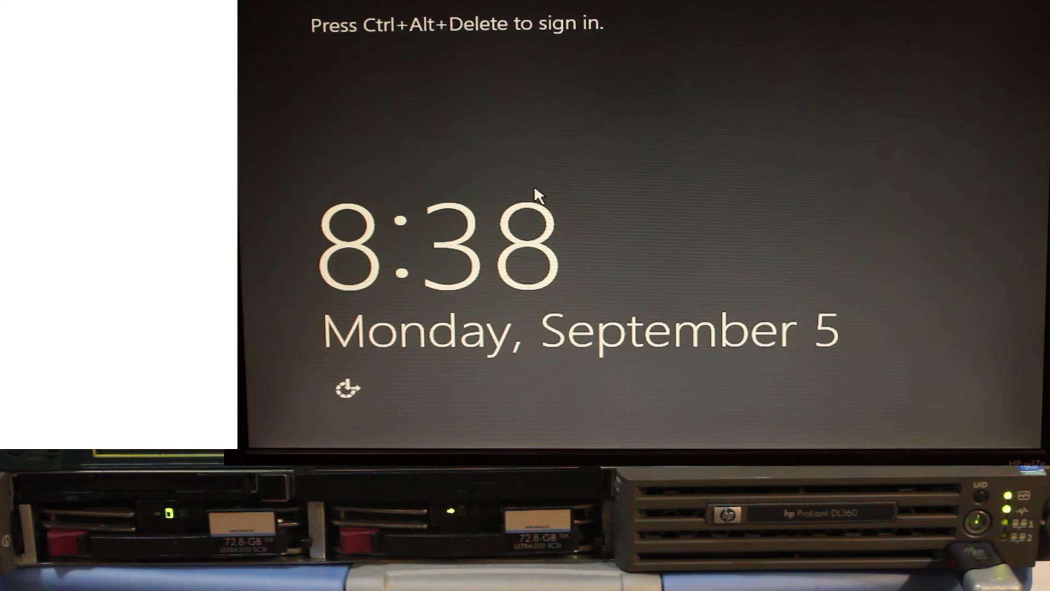
Unlock the lock screen with Ctrl+Alt+Delete and sign in as Administrator with the password.
{"action": "key", "text": "ctrl+alt+Delete"}
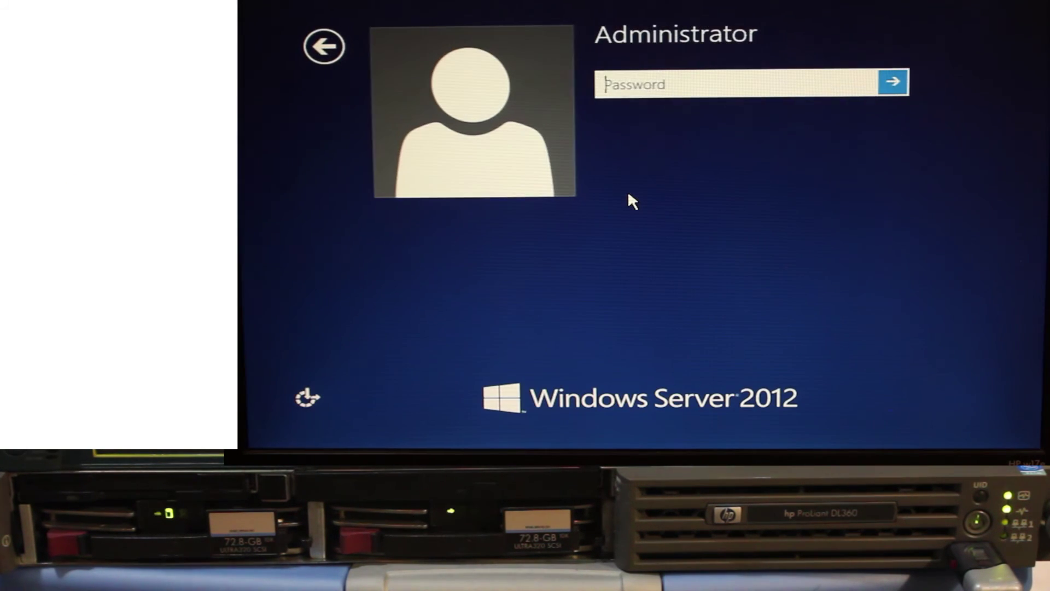
{"action": "type", "text": "••••••••••••"}
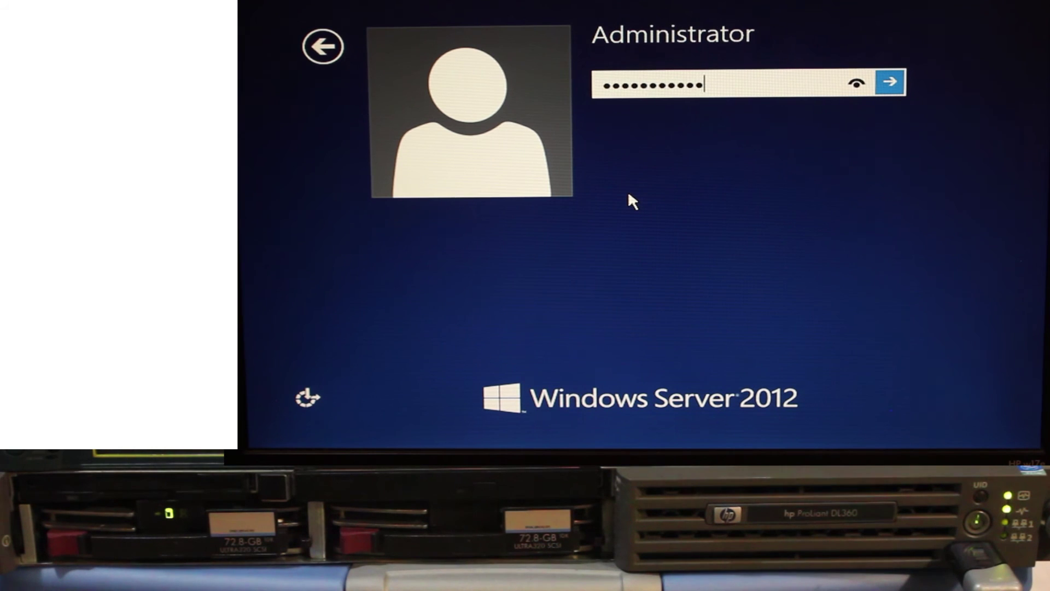
{"action": "type", "text": "•"}
{"action": "key", "text": "Return"}
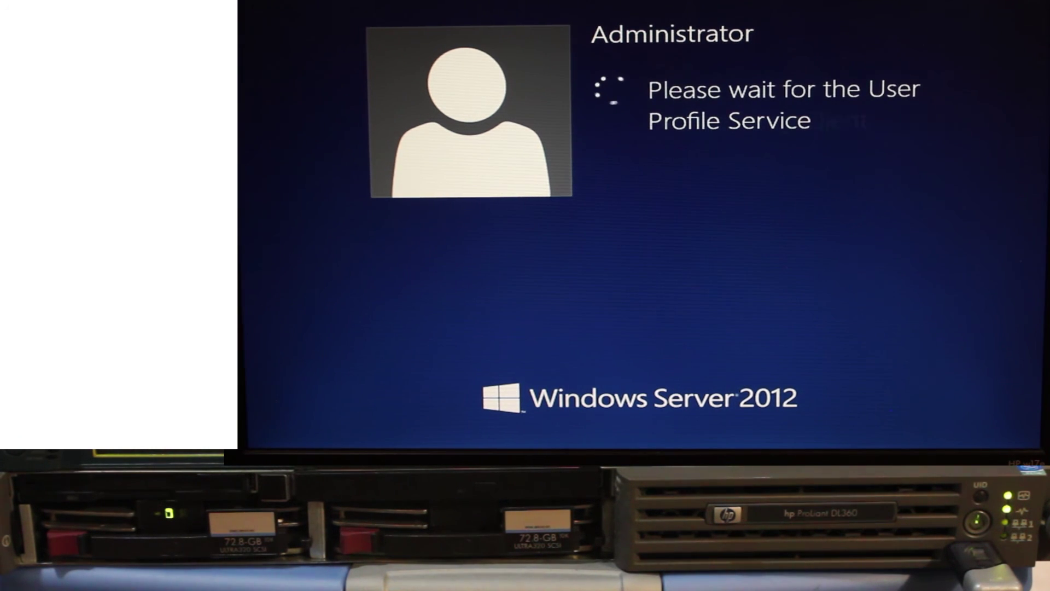